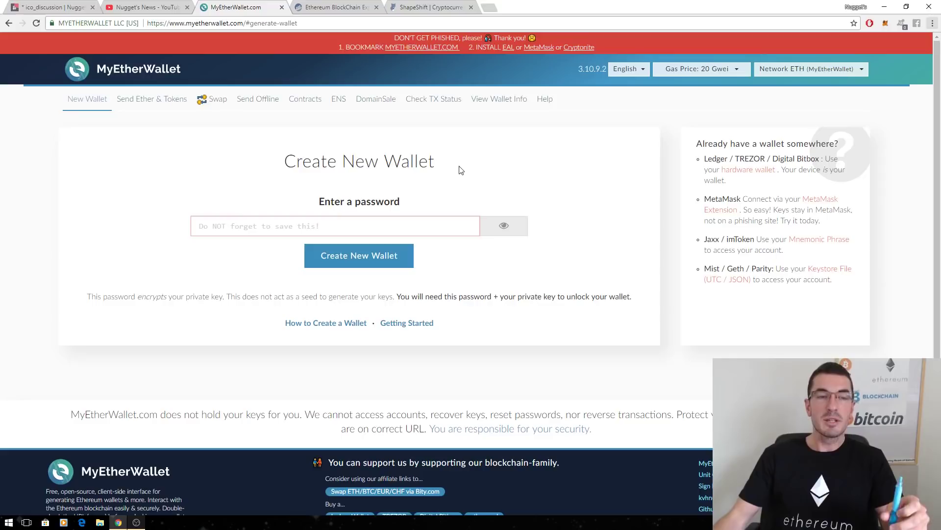
Load MyEtherWallet from the ETH bookmarks folder in a new tab, then return to the original tab
left_click(489, 7)
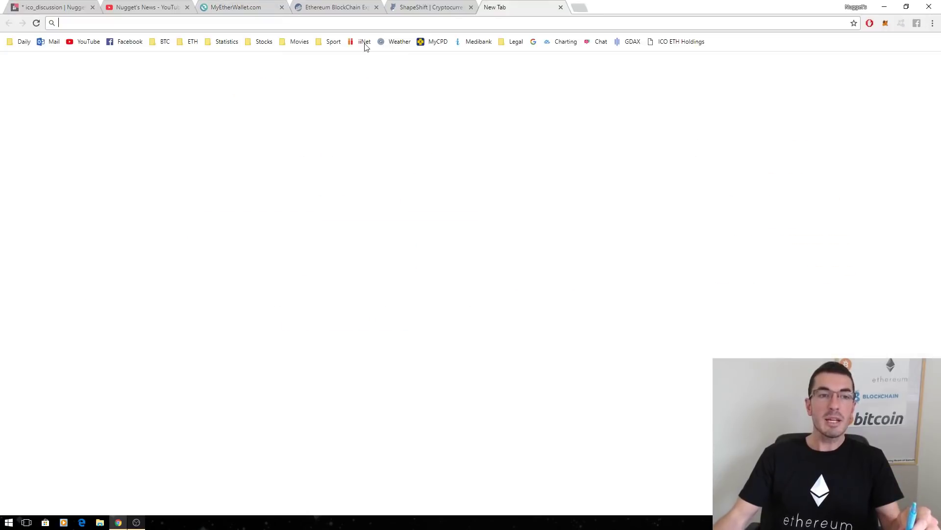
left_click(191, 43)
left_click(199, 100)
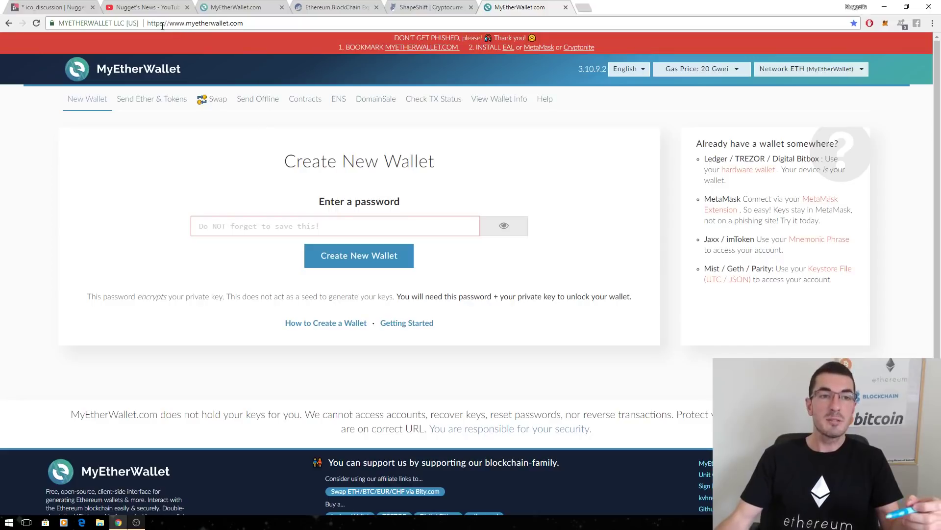
left_click(251, 9)
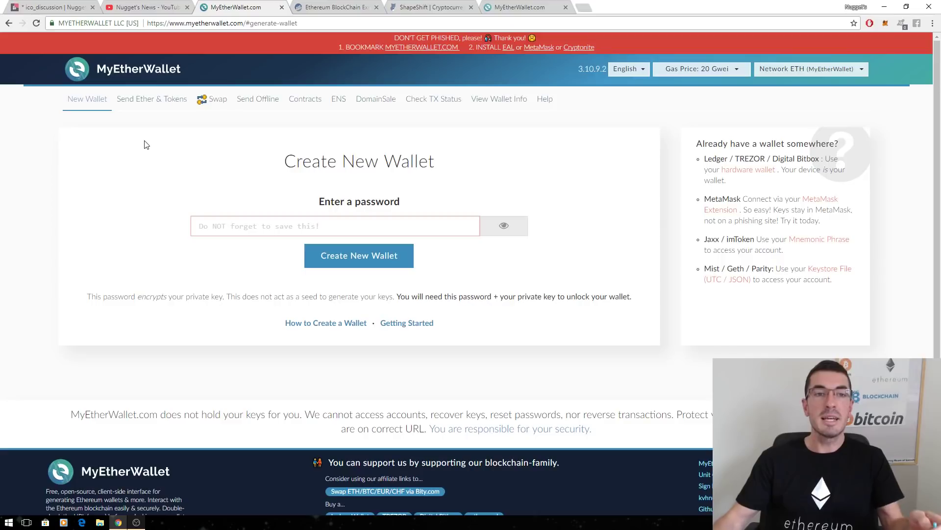
left_click(343, 7)
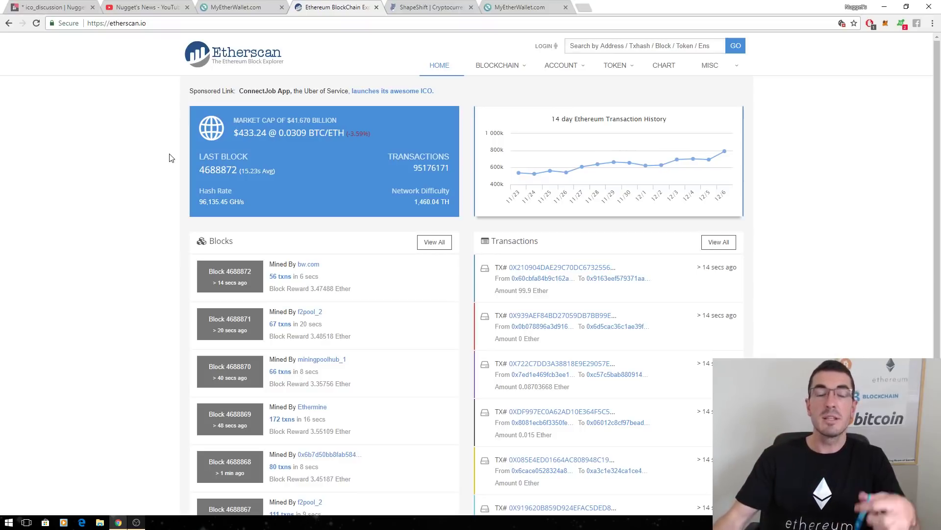
left_click(269, 11)
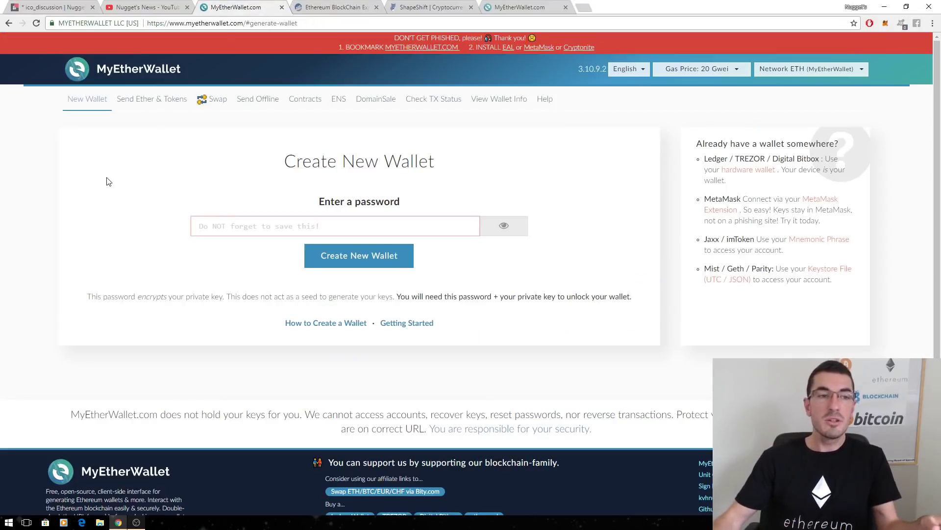
Enter a wallet password, create the new wallet and download its UTC/JSON keystore file
left_click(225, 229)
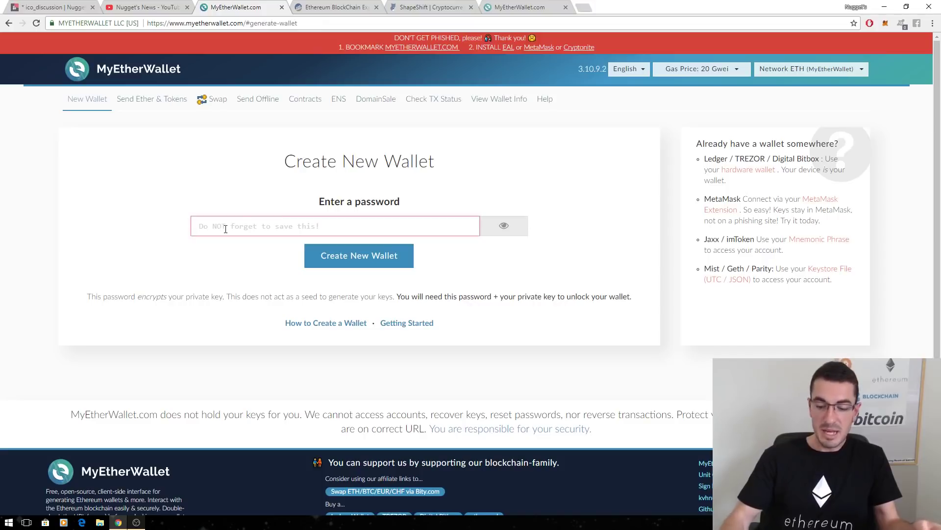
type("•••••••••")
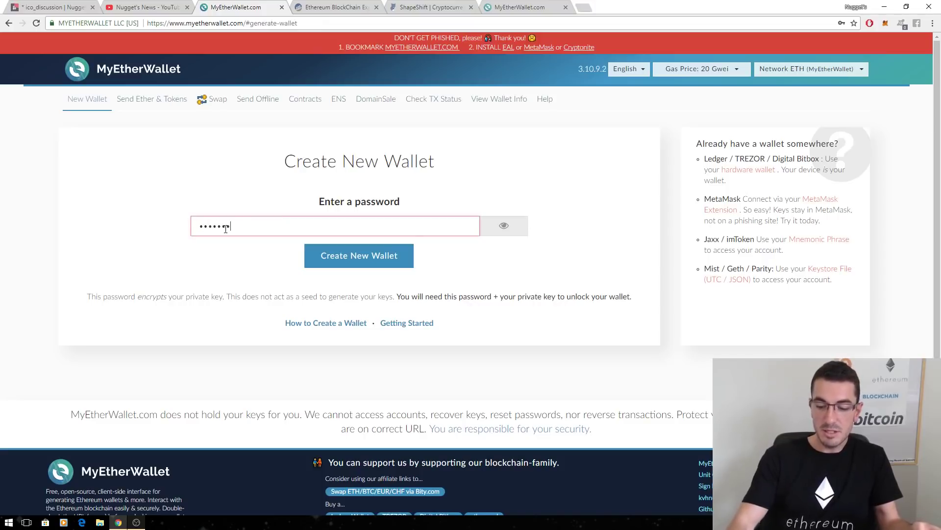
left_click(329, 261)
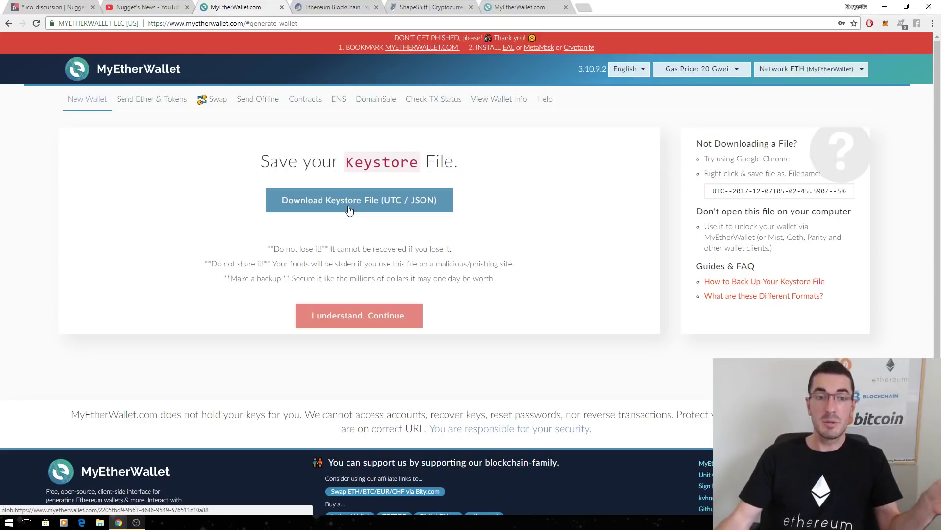
left_click(349, 209)
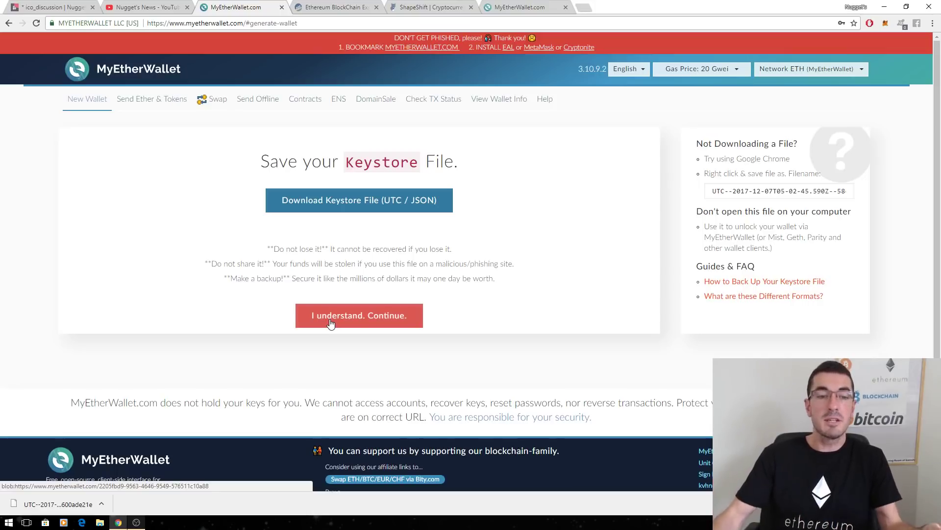
Acknowledge the warning and open the Print Paper Wallet preview in a new tab
left_click(330, 324)
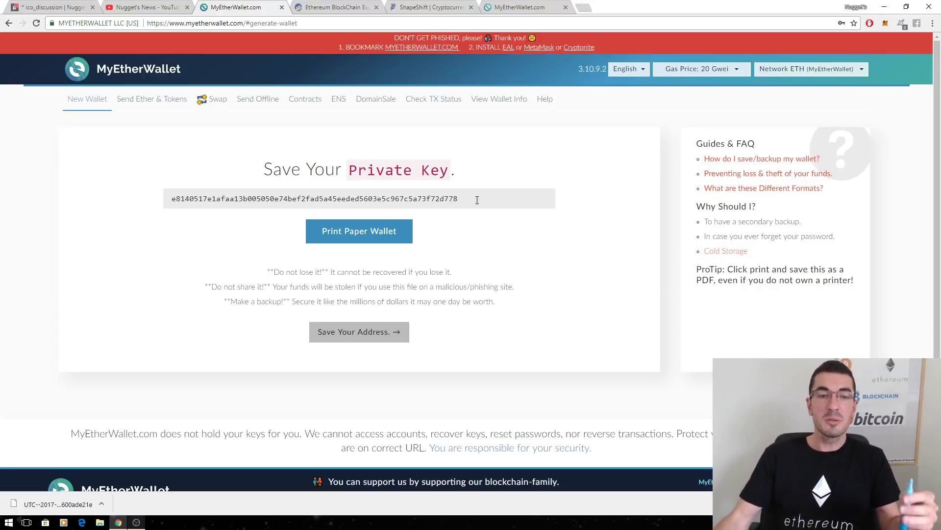
left_click(407, 241)
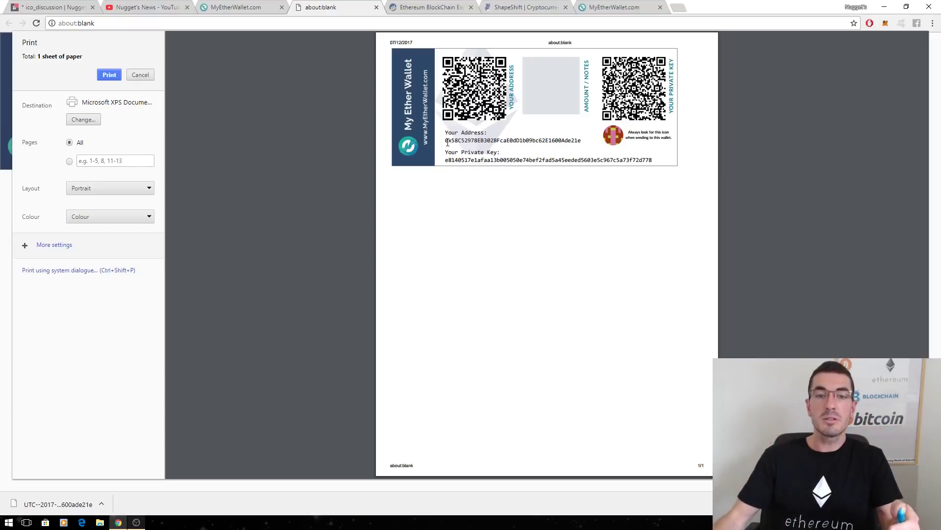
Highlight the address and private key on the paper wallet, then close the print preview tab
left_click_drag(444, 133, 585, 143)
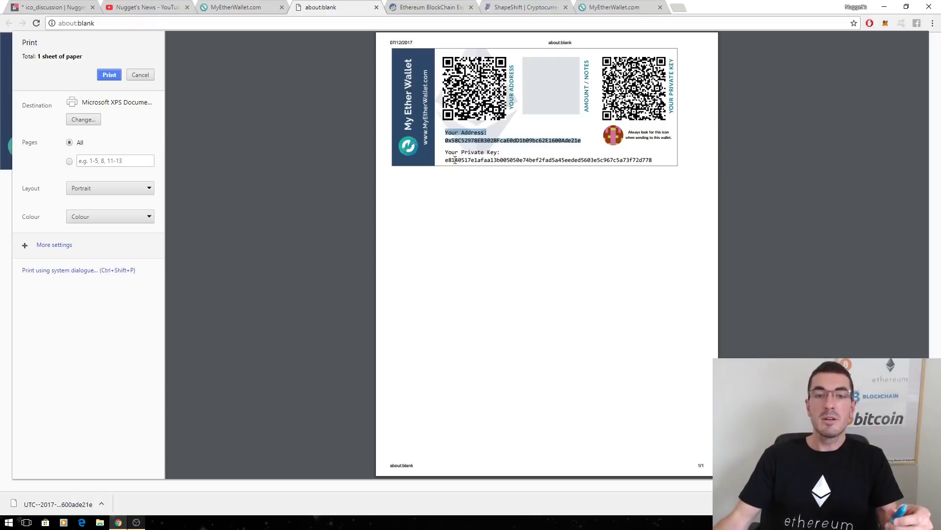
left_click_drag(445, 153, 662, 162)
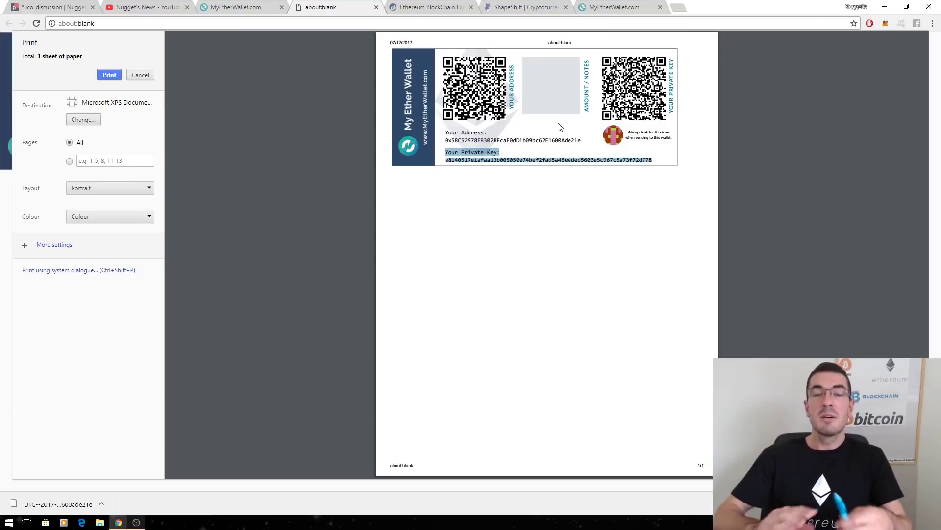
left_click(376, 7)
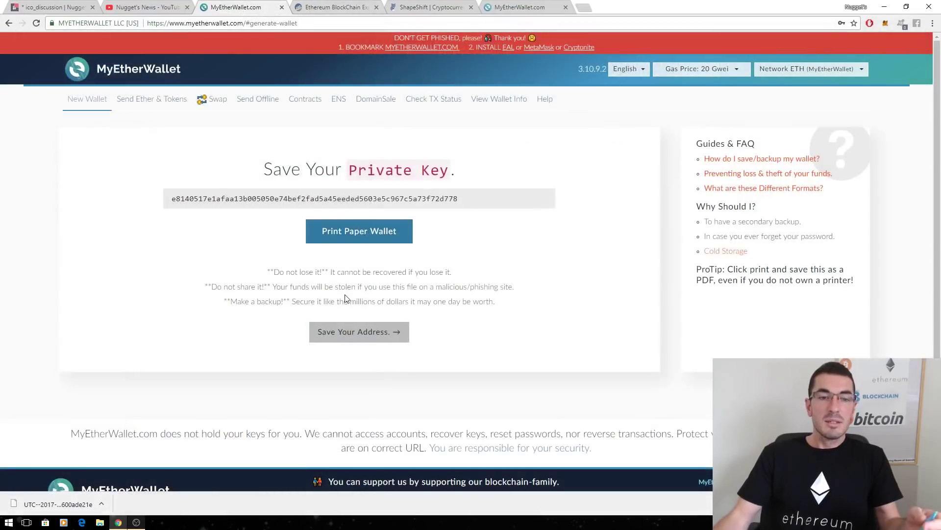
Move on to Save Your Address and pick Keystore / JSON File as the unlock method
left_click(342, 335)
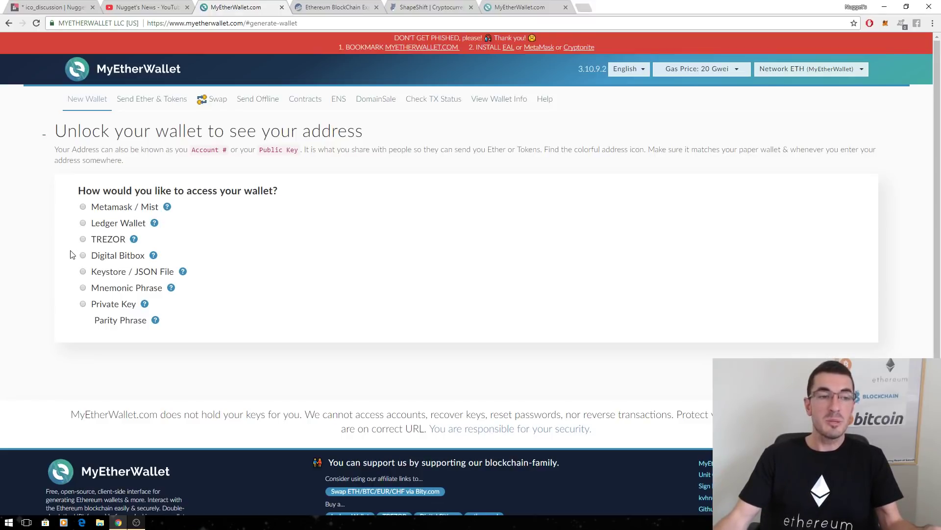
left_click(83, 224)
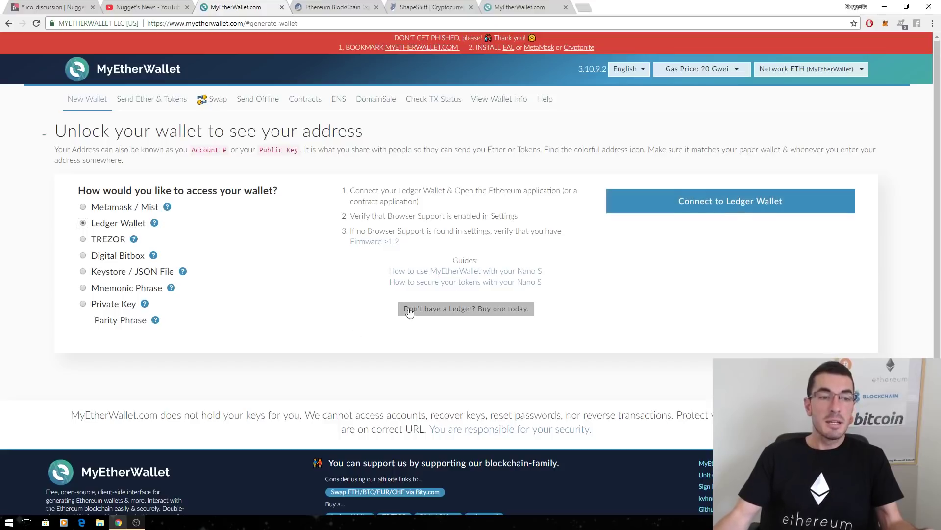
left_click(83, 272)
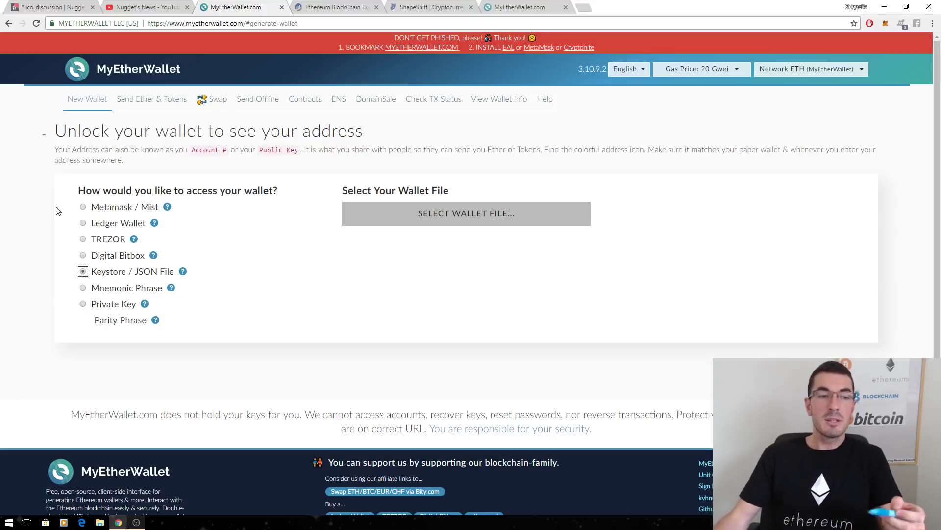
Unlock the wallet by connecting through MetaMask / Mist
left_click(885, 24)
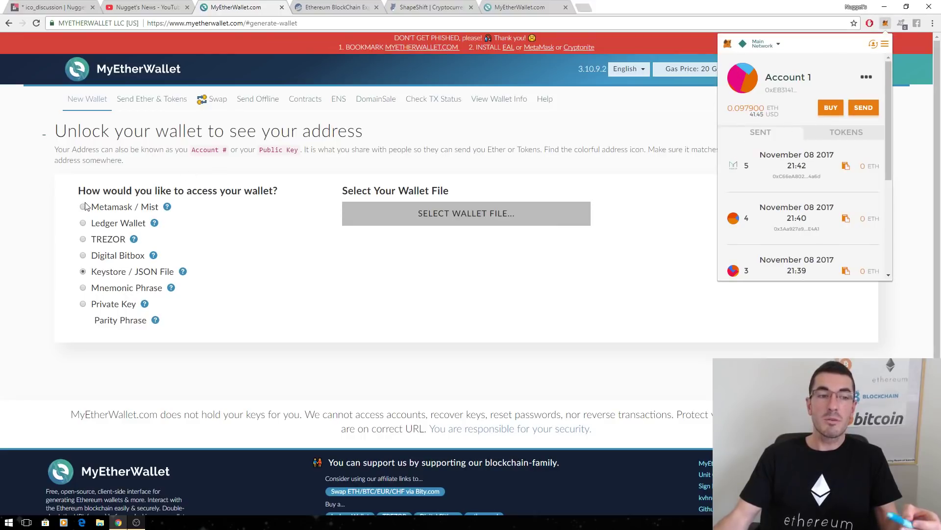
left_click(84, 206)
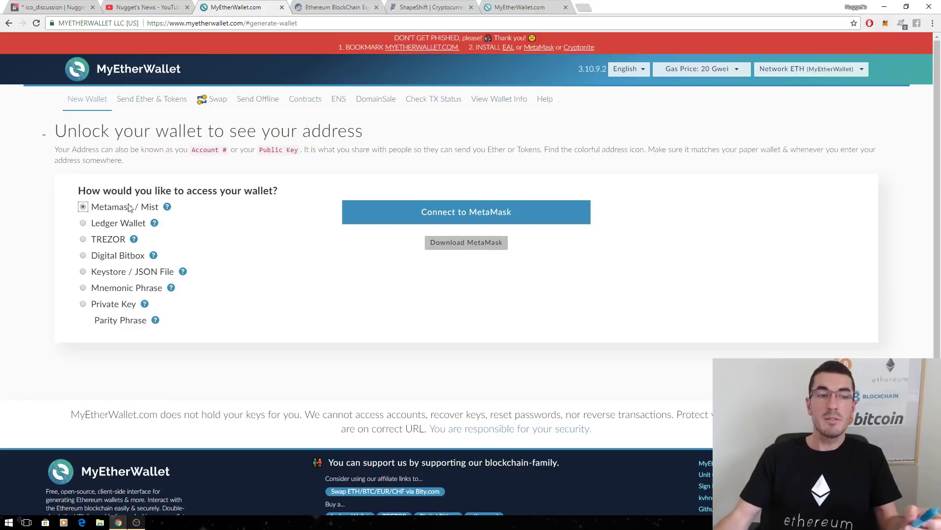
left_click(415, 215)
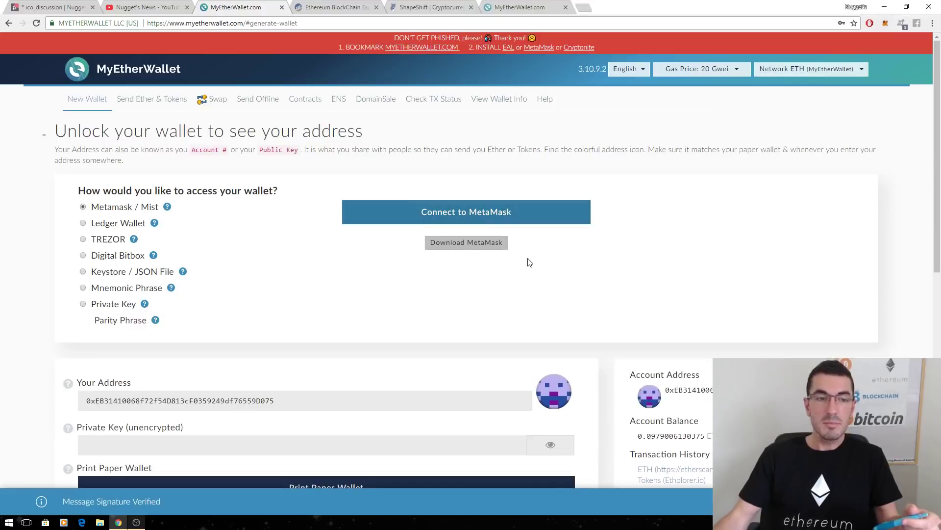
Reconnect MetaMask on Send Ether & Tokens, showing the 0.0979006130375 ETH balance, and select the address
left_click(152, 99)
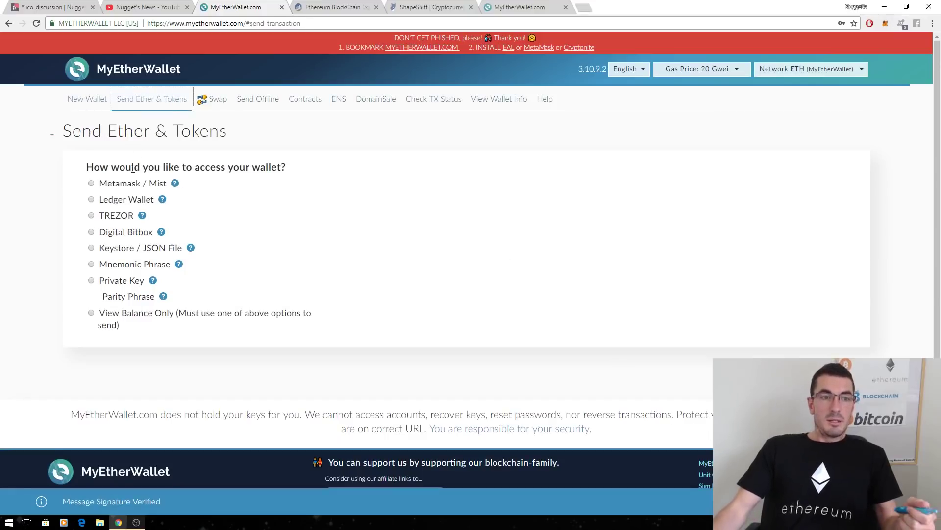
left_click(92, 183)
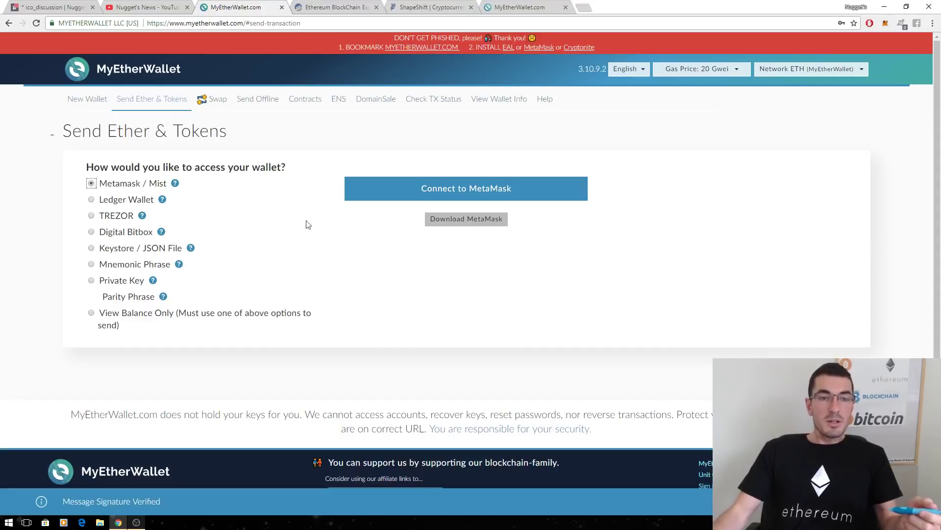
left_click(400, 190)
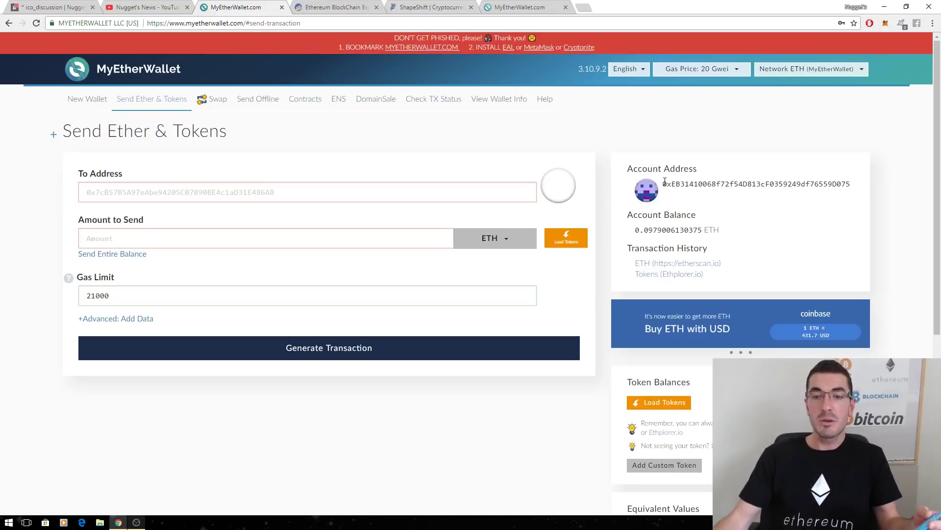
left_click_drag(664, 182, 851, 183)
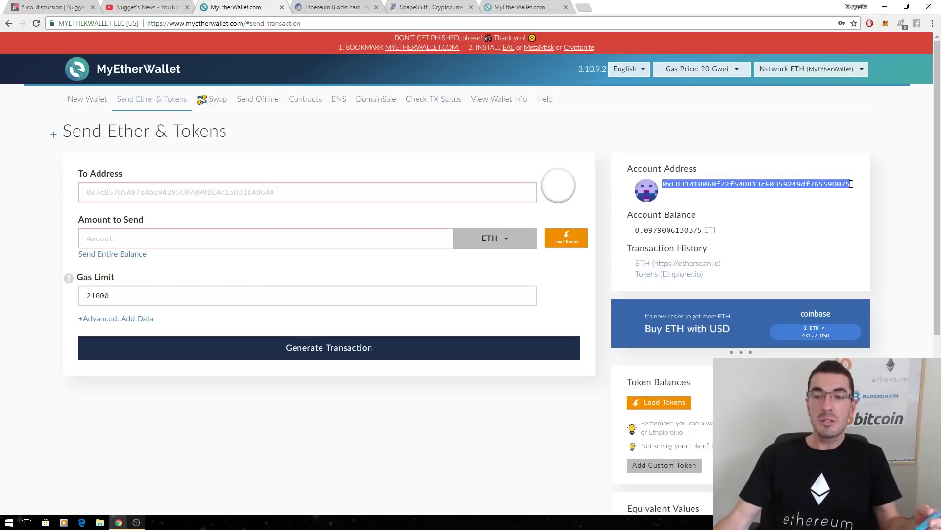
Copy the account address and load token balances, which list no valid ERC-20 tokens
right_click(840, 184)
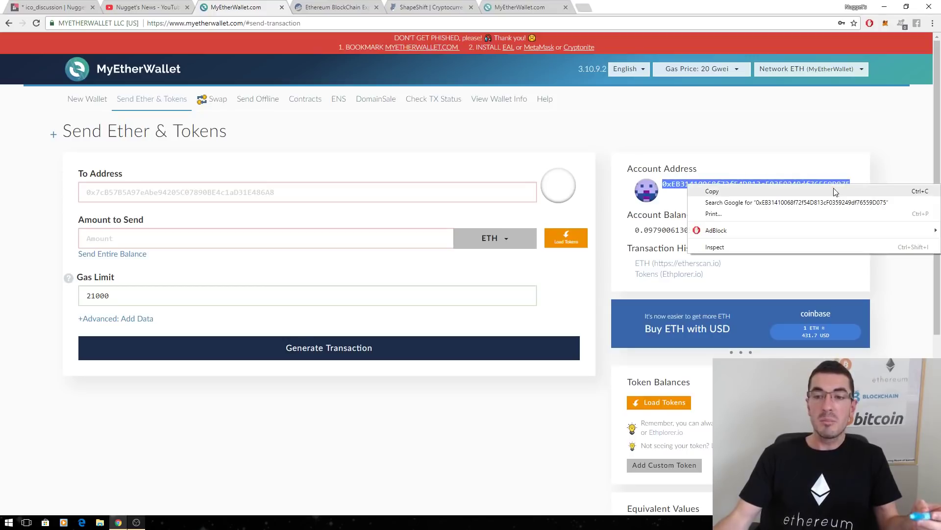
left_click(736, 191)
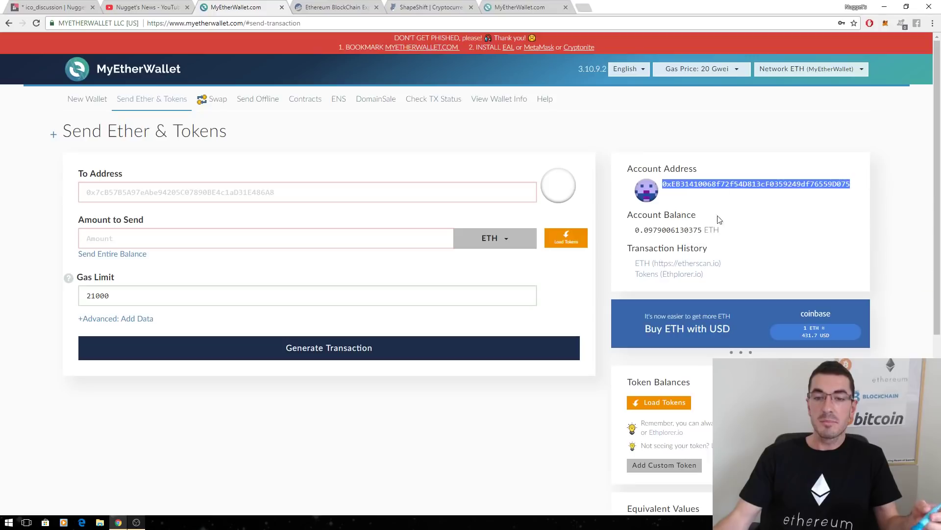
left_click(652, 404)
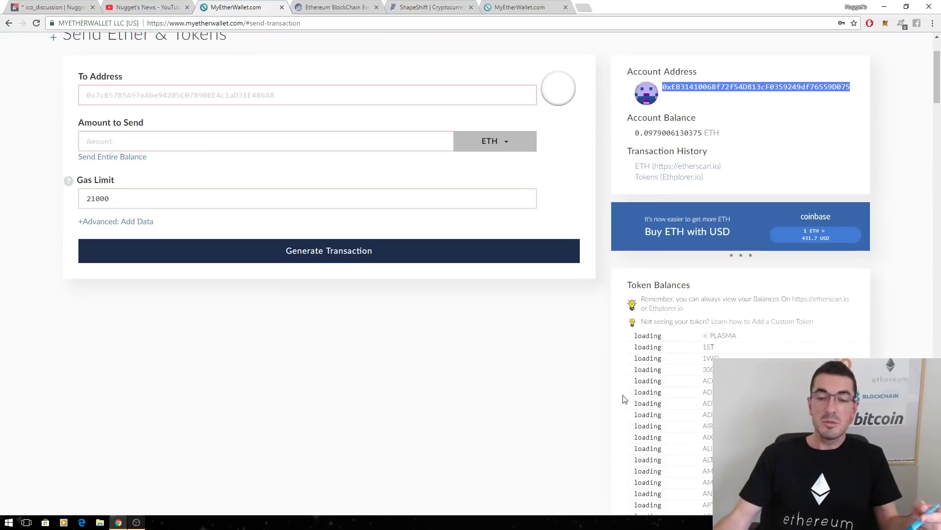
scroll(651, 406, "down", 2)
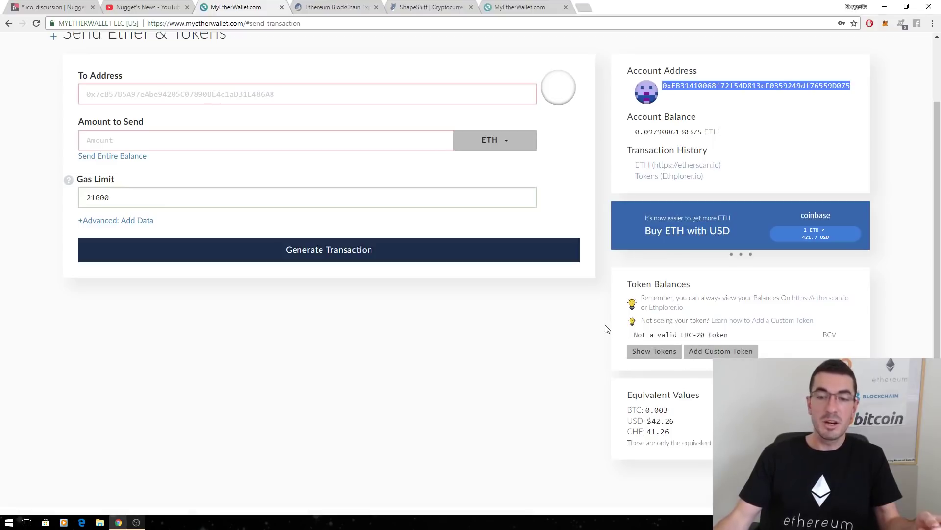
scroll(608, 329, "up", 2)
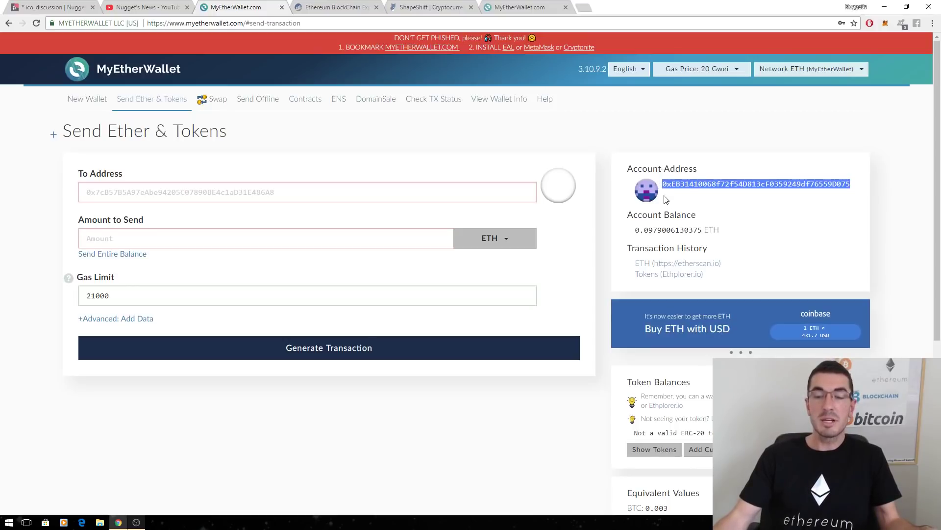
left_click_drag(664, 184, 851, 181)
key("ctrl+c")
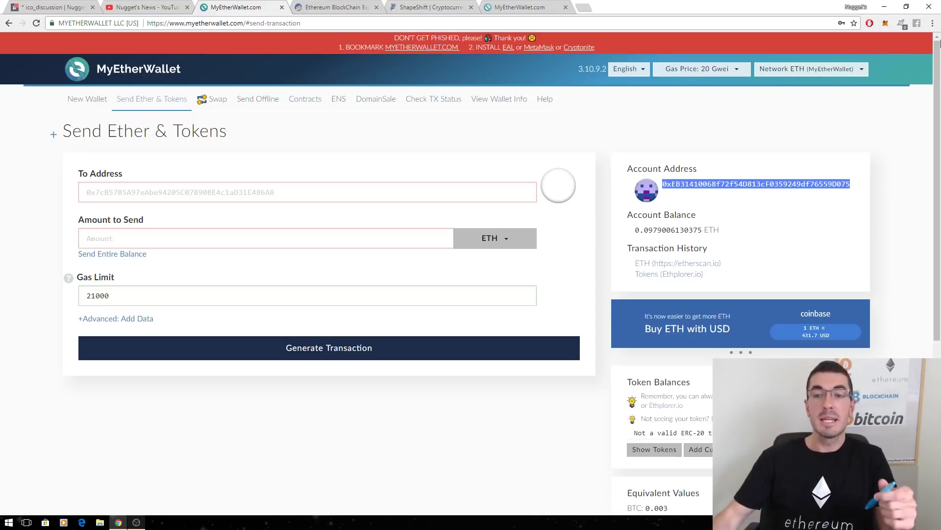
left_click(604, 206)
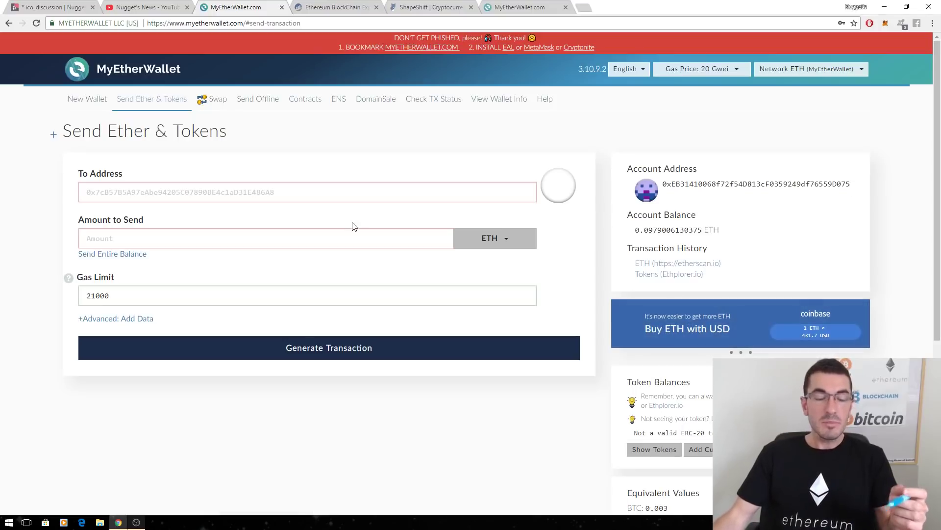
Paste the copied address as recipient and enter 0.01 ETH as the amount to send
right_click(284, 195)
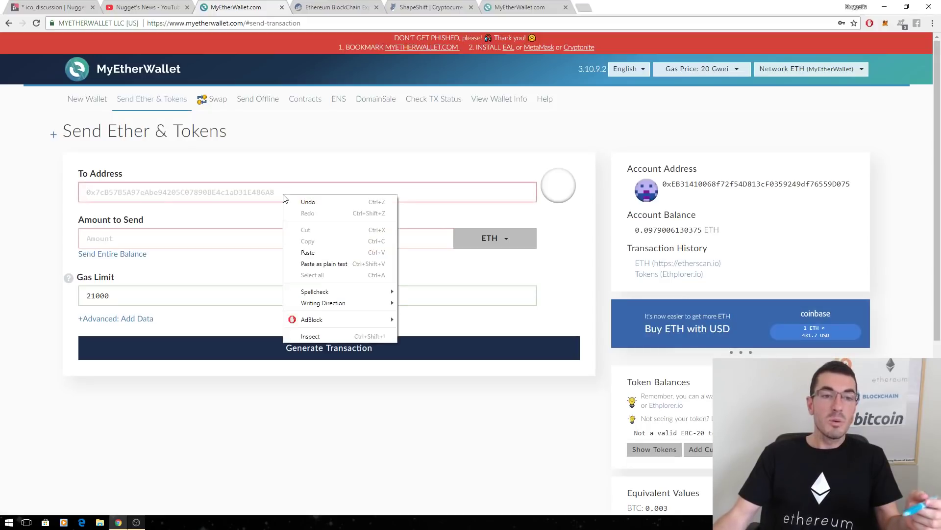
left_click(308, 253)
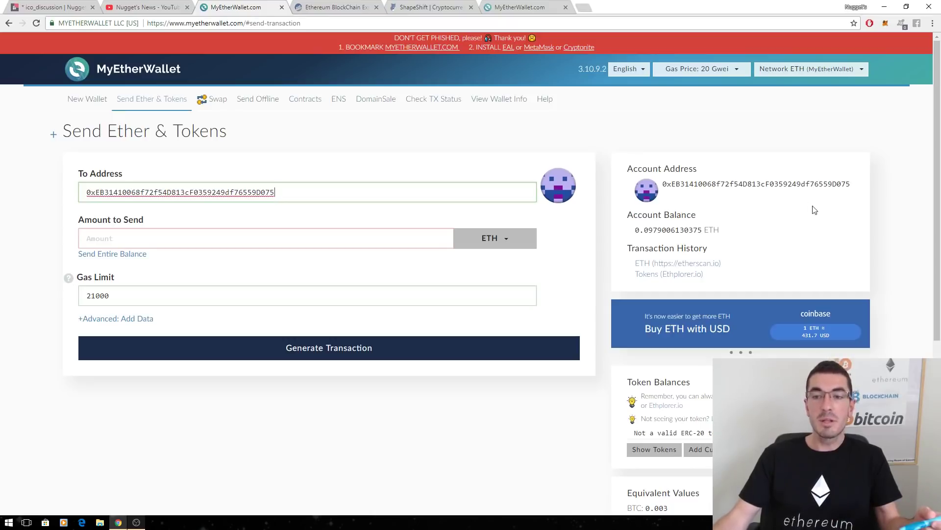
left_click(330, 244)
type("0.01")
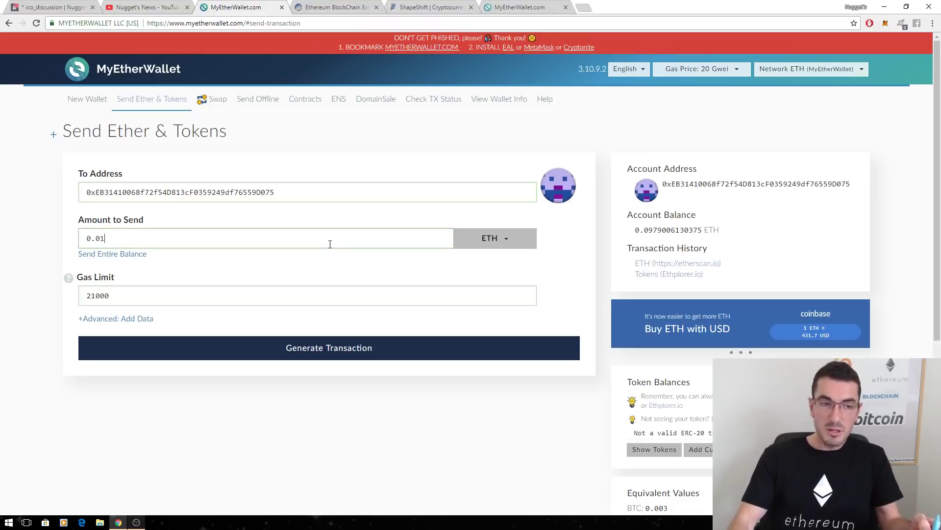
left_click(508, 240)
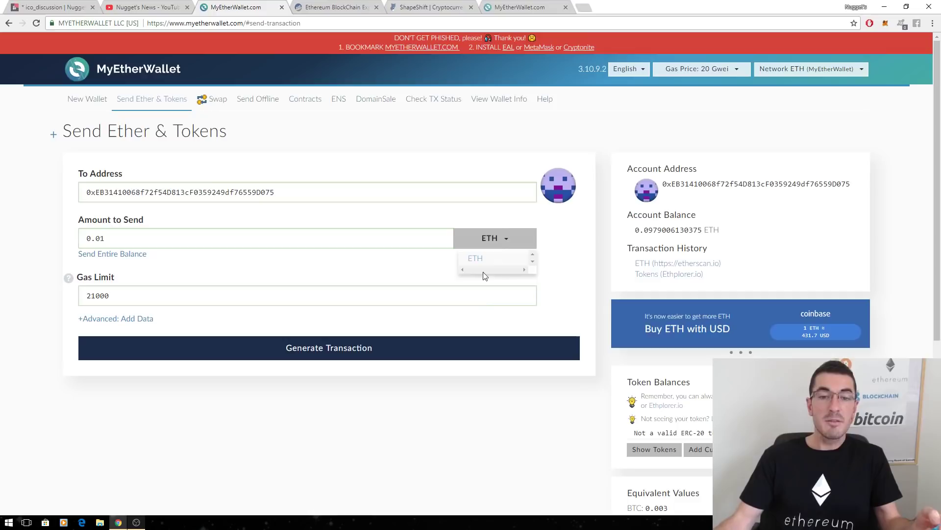
left_click(506, 239)
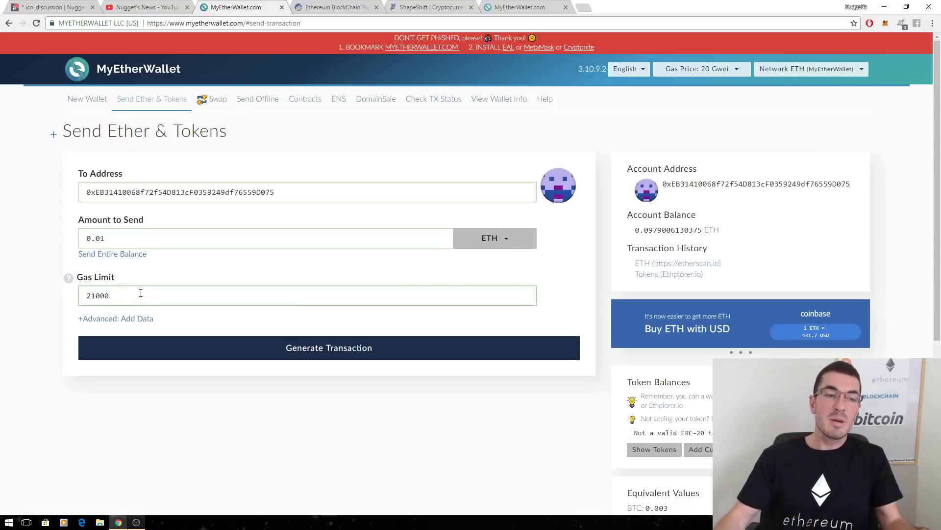
Check the gas price settings, leaving them at 20 Gwei
left_click(726, 74)
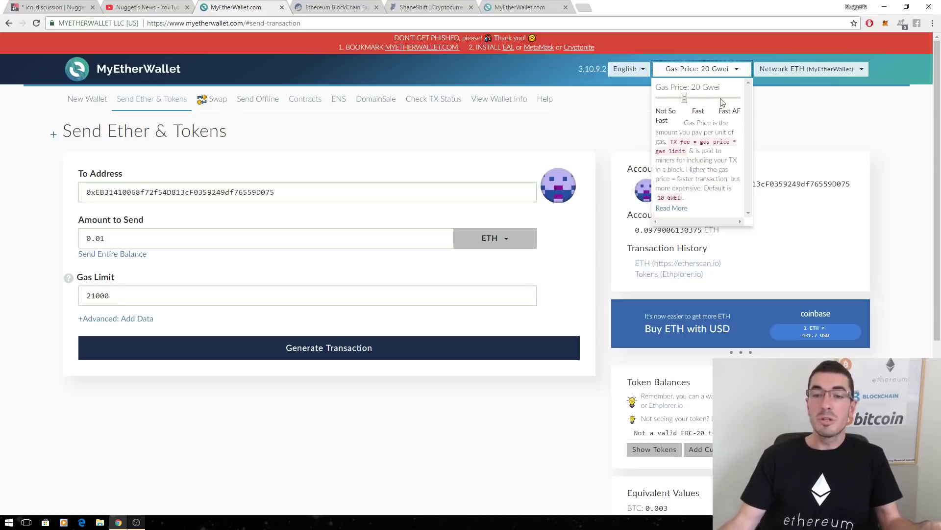
left_click(737, 72)
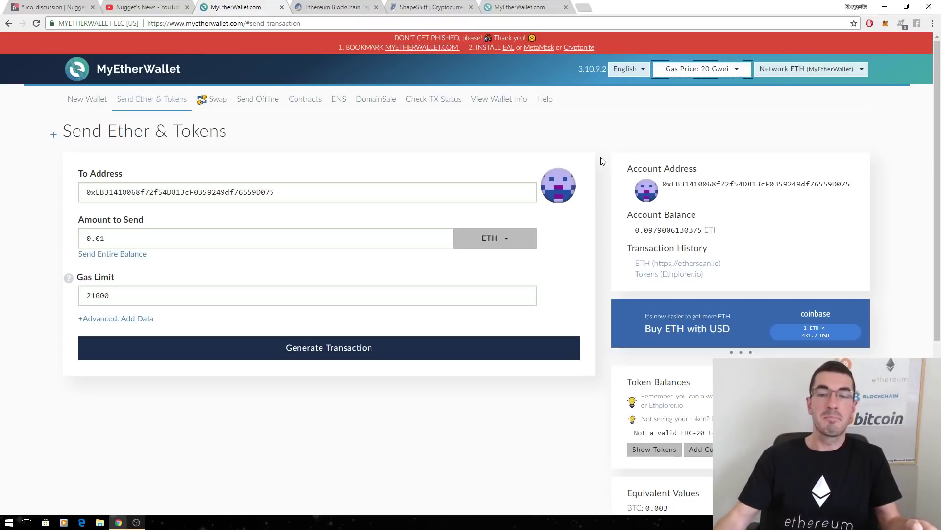
left_click(601, 157)
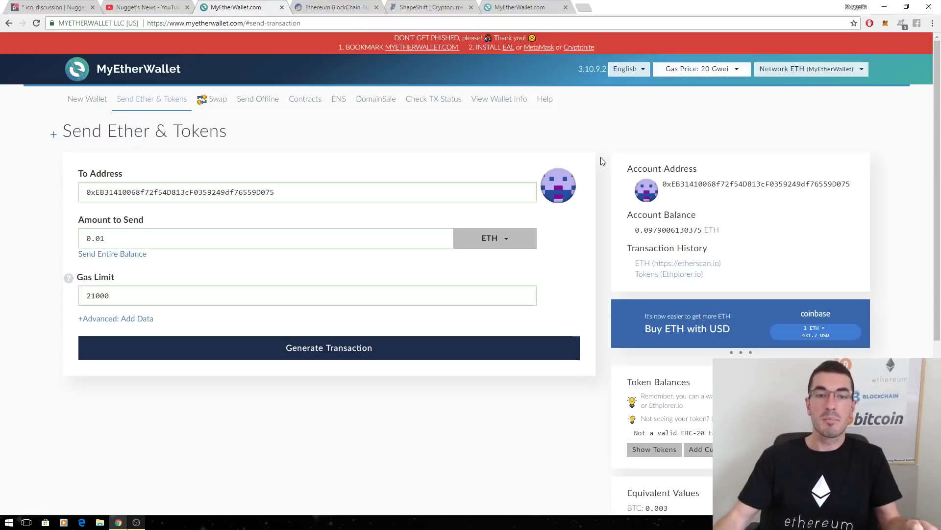
In ShapeShift, delete the existing destination and refund addresses
left_click(422, 9)
left_click_drag(492, 269, 332, 259)
key("BackSpace")
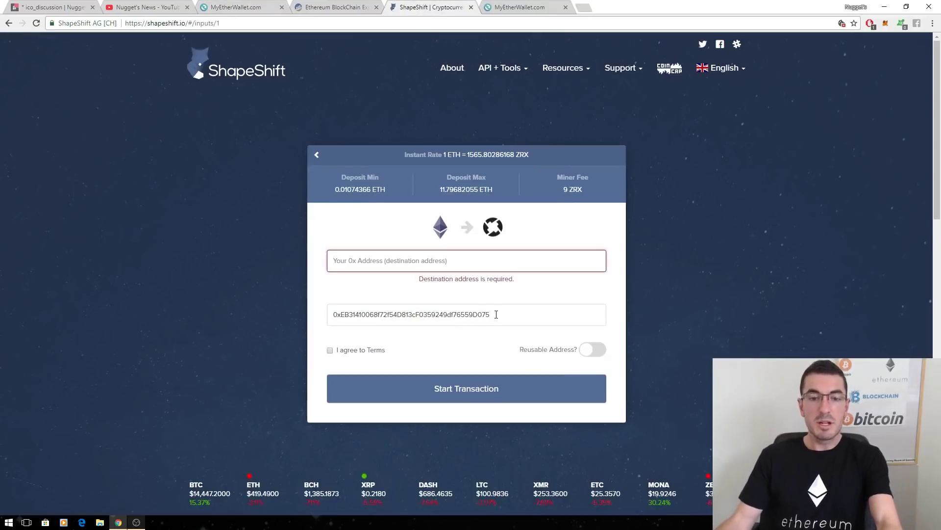
left_click_drag(490, 307, 311, 308)
key("ctrl+c")
key("BackSpace")
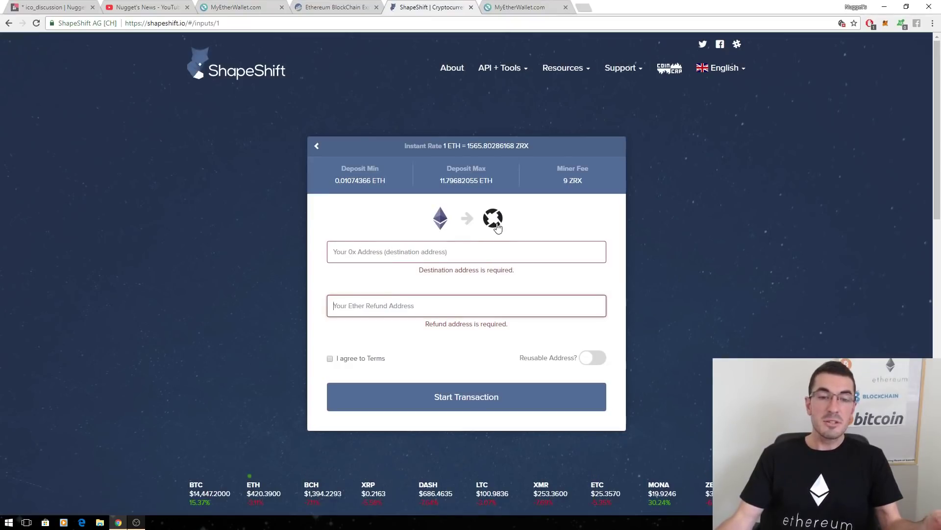
Paste the wallet address into both ShapeShift address fields and return to MyEtherWallet
right_click(463, 251)
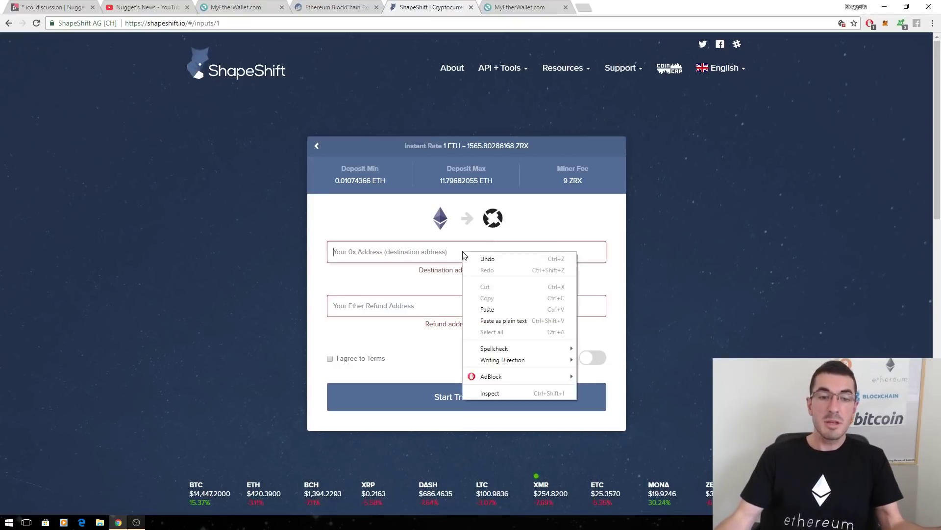
left_click(484, 310)
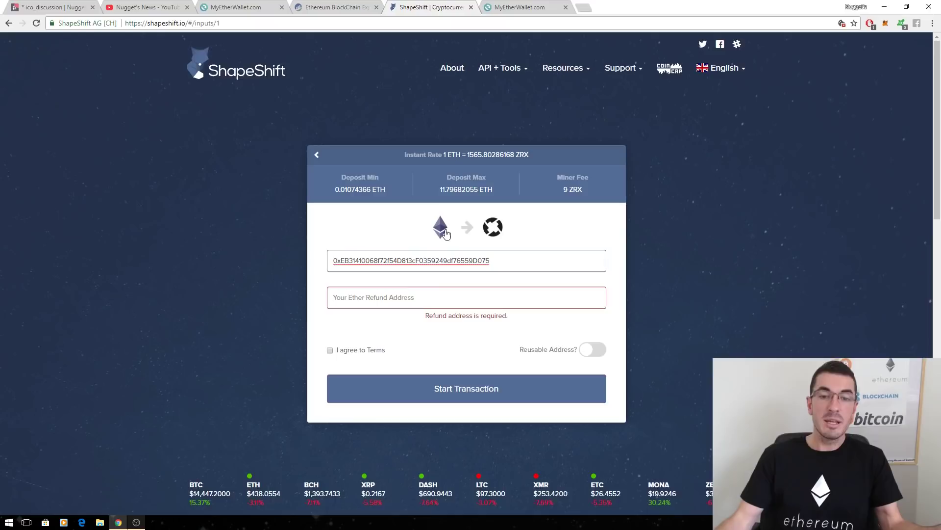
right_click(417, 298)
left_click(436, 354)
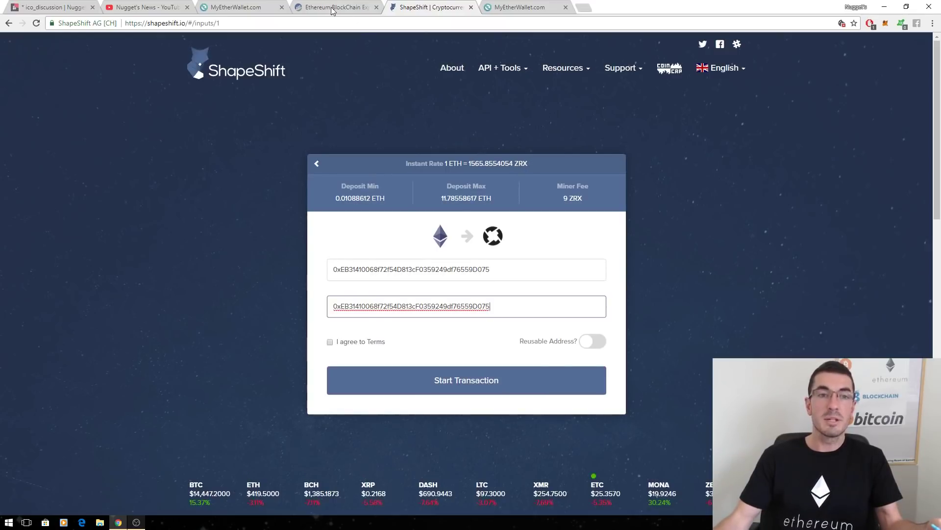
left_click(243, 8)
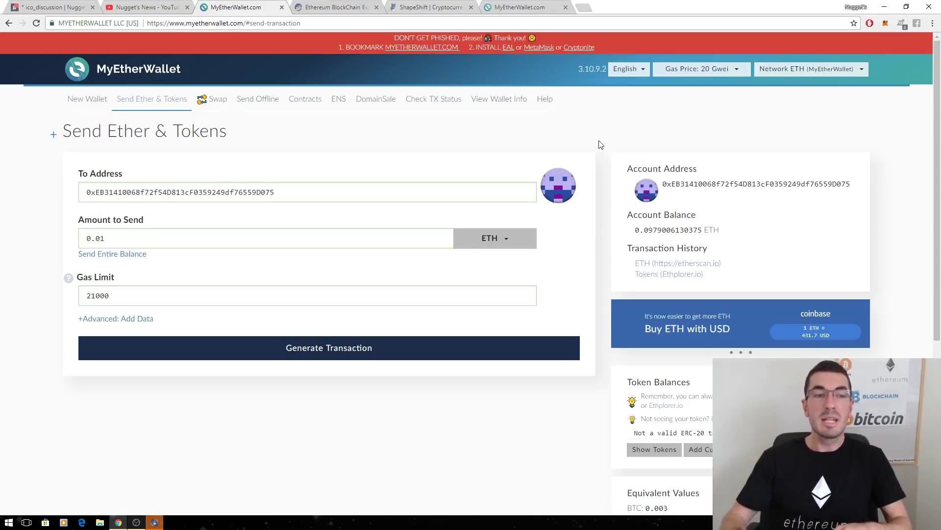
Switch to New Wallet and back to Send Ether & Tokens, which now lists wallet access methods
left_click(109, 104)
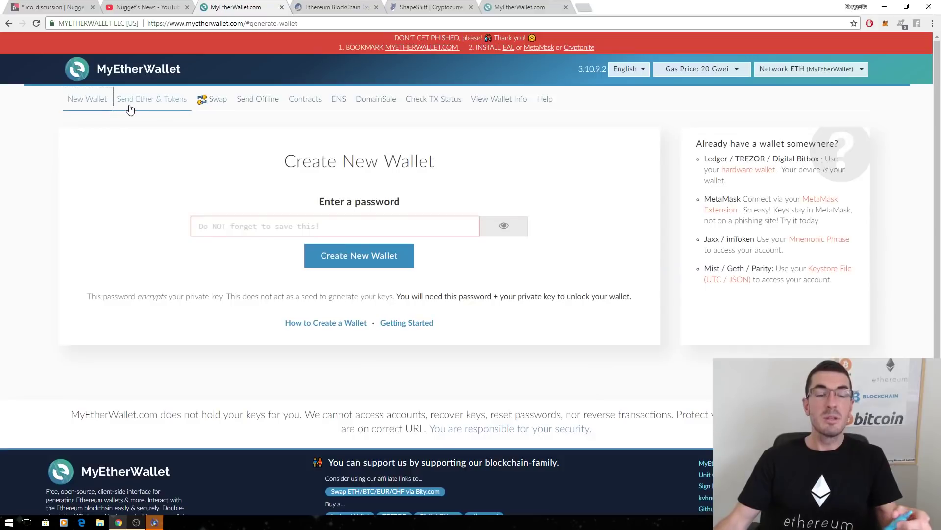
left_click(130, 105)
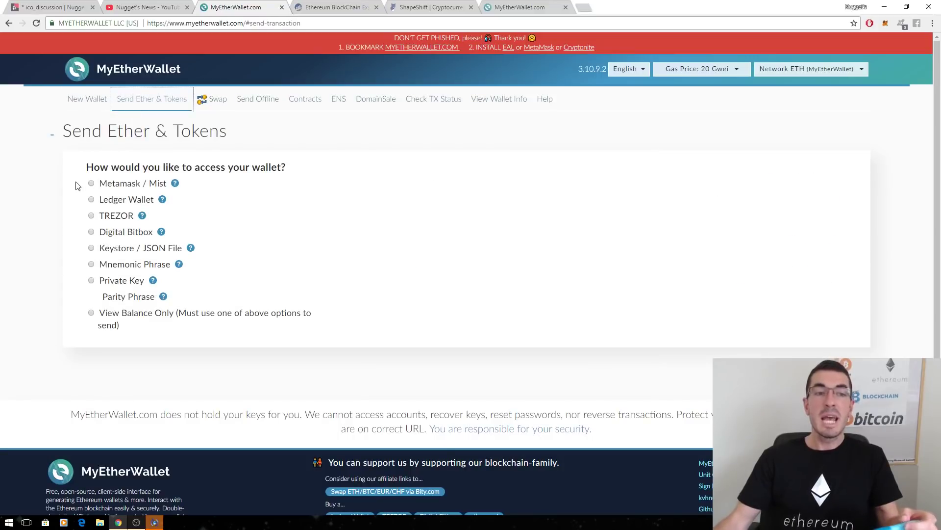